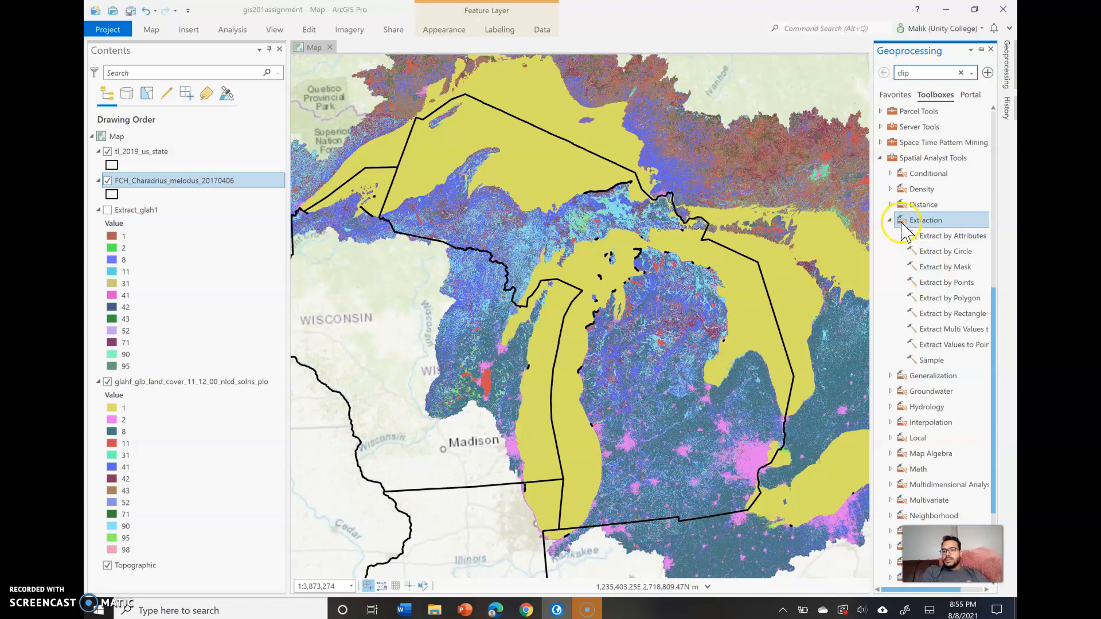
left_click(890, 220)
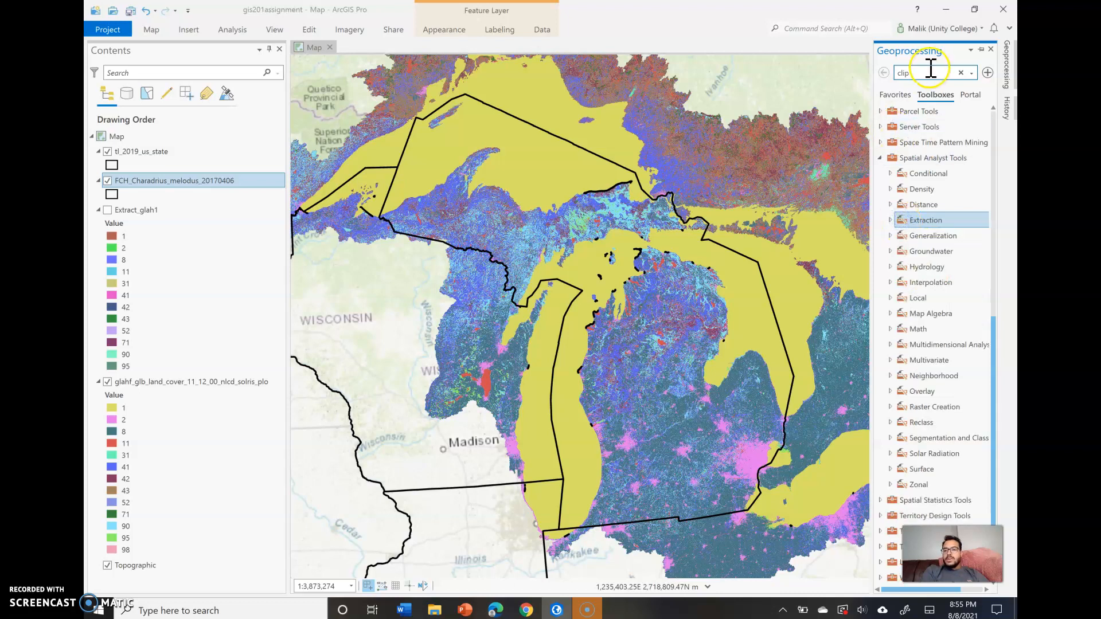
left_click(658, 280)
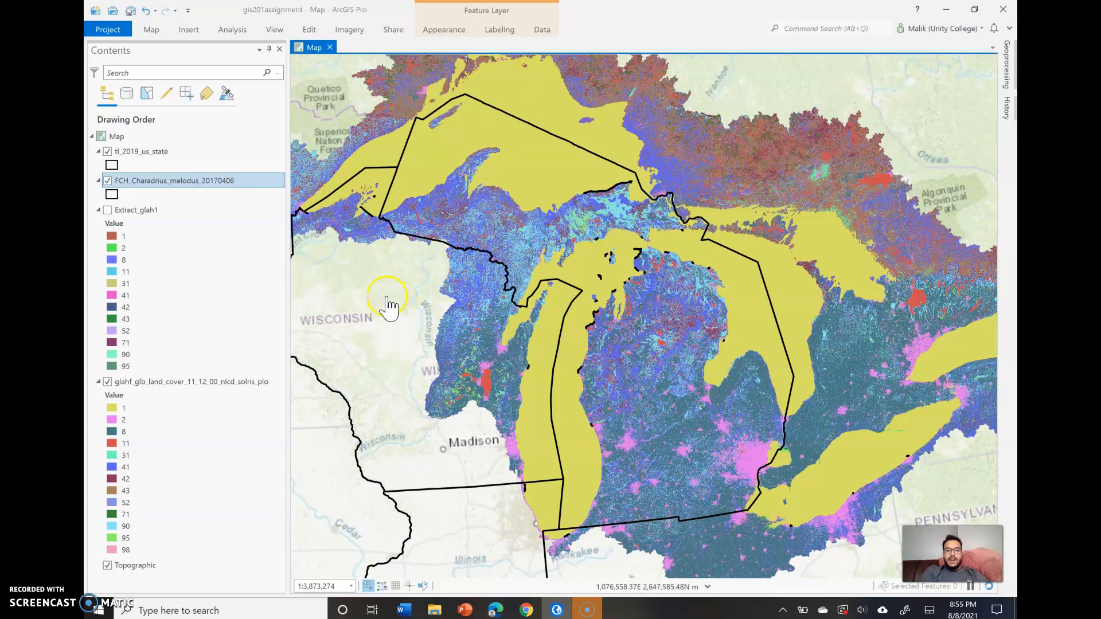
left_click(638, 217)
left_click(638, 214)
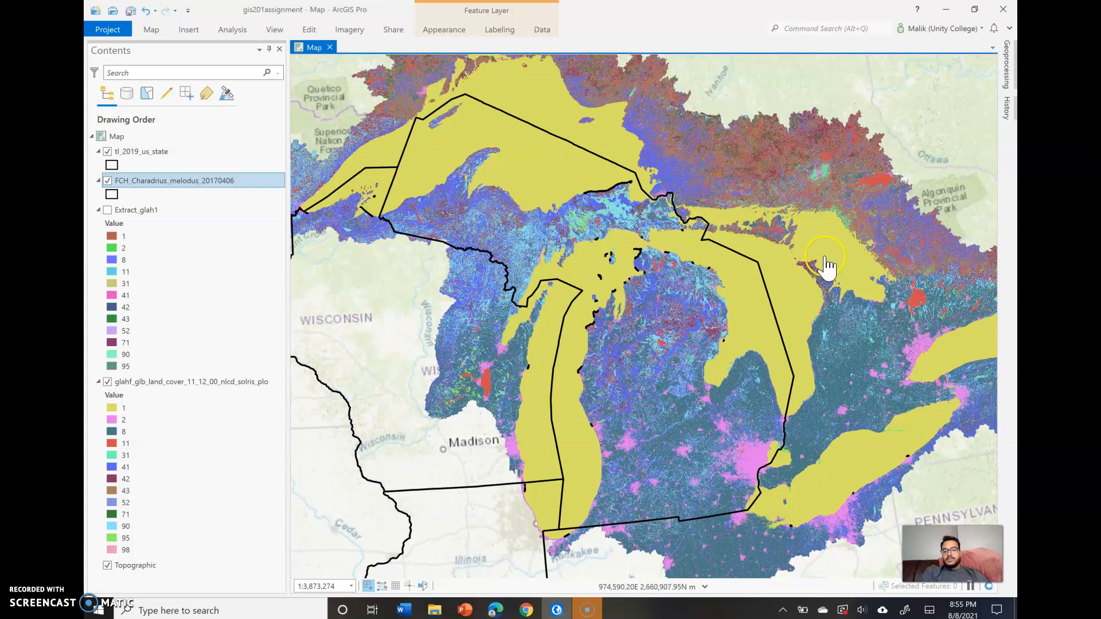
left_click(675, 327)
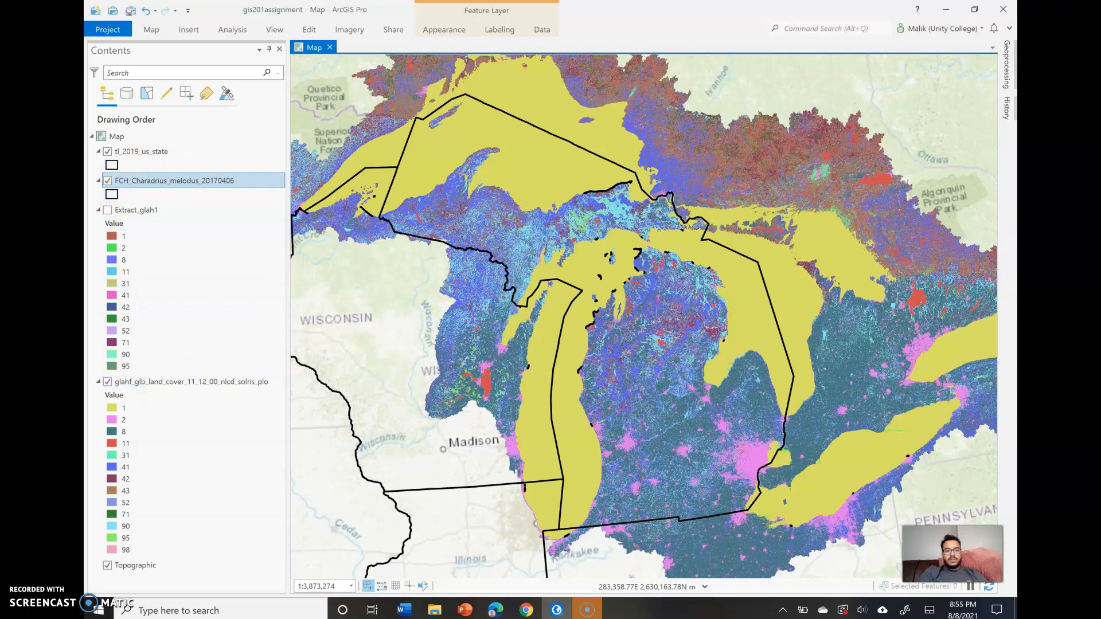
- Hide the tl_2019_us_state layer and open the Extract by Mask tool from the Spatial Analyst Extraction toolset
left_click(107, 151)
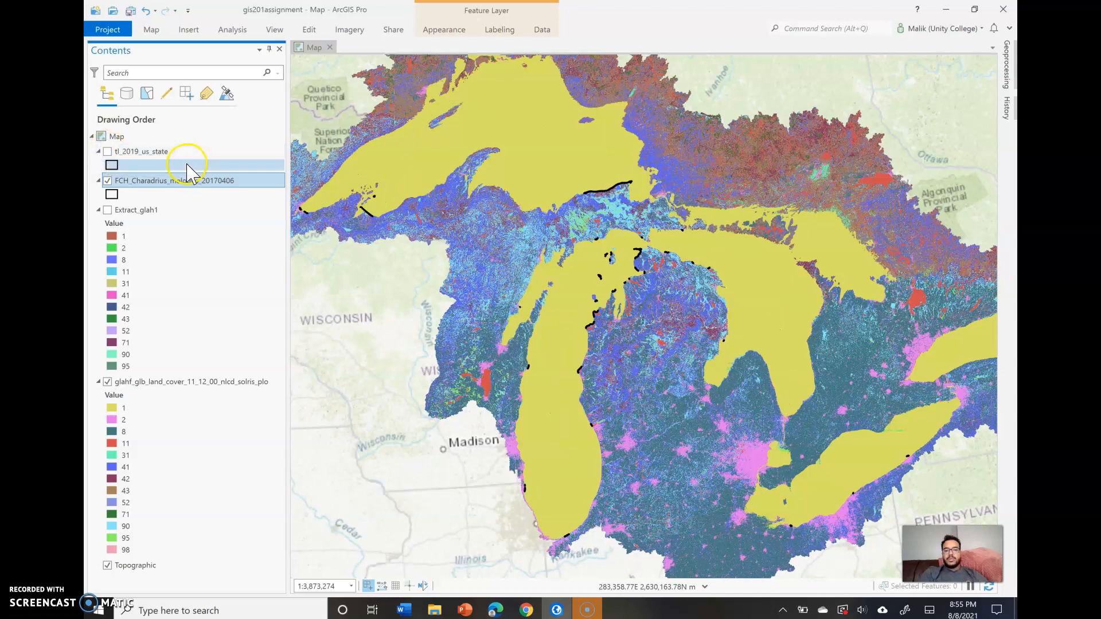
left_click(1007, 65)
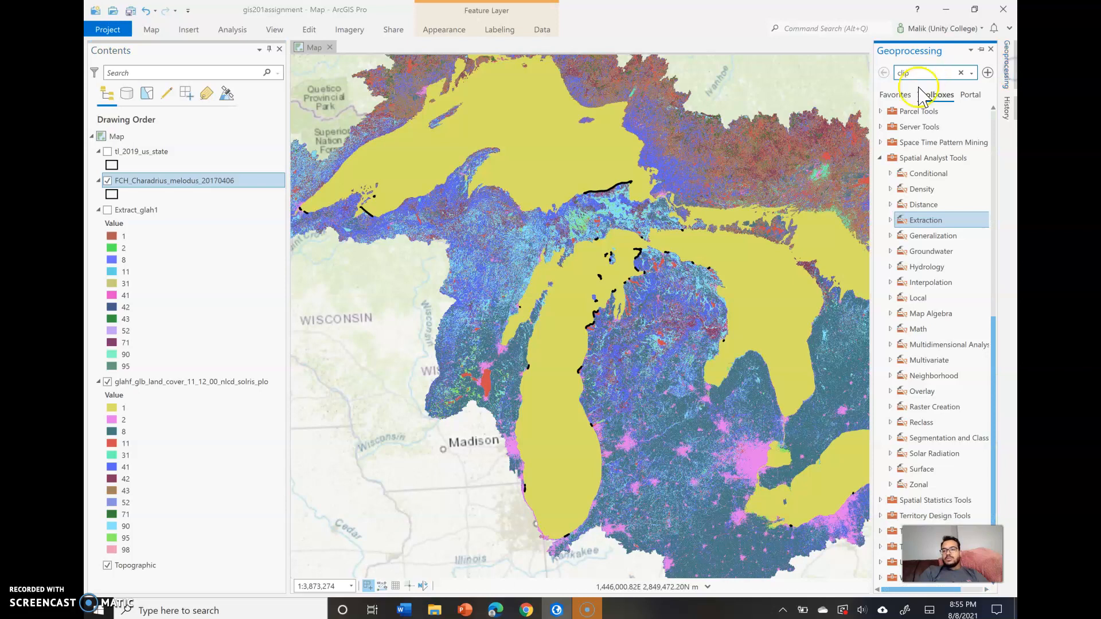
double_click(903, 221)
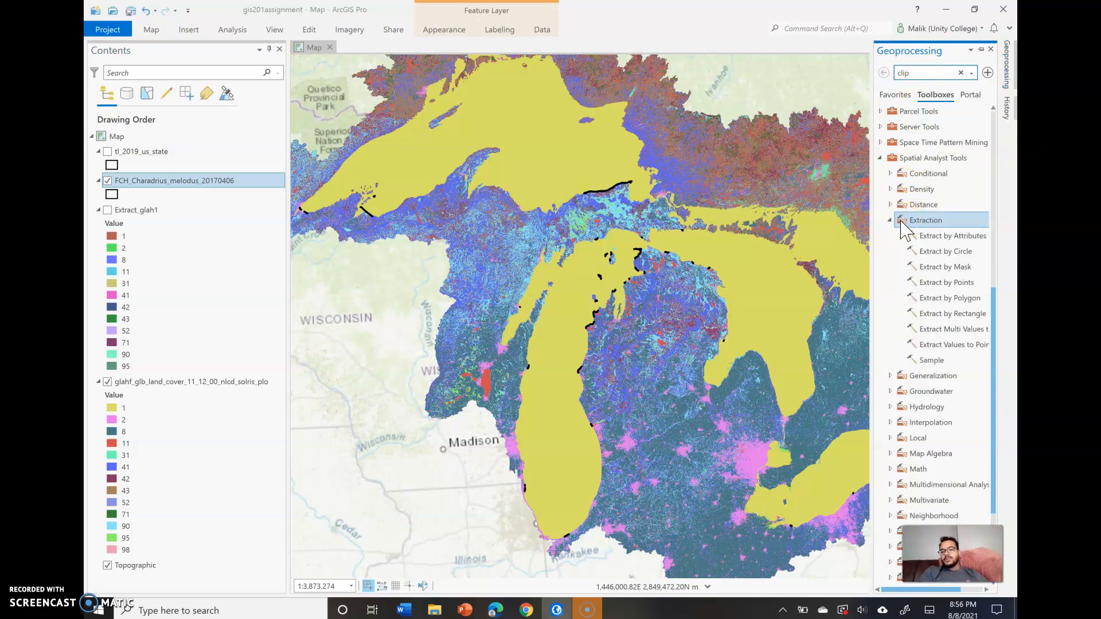
left_click(954, 287)
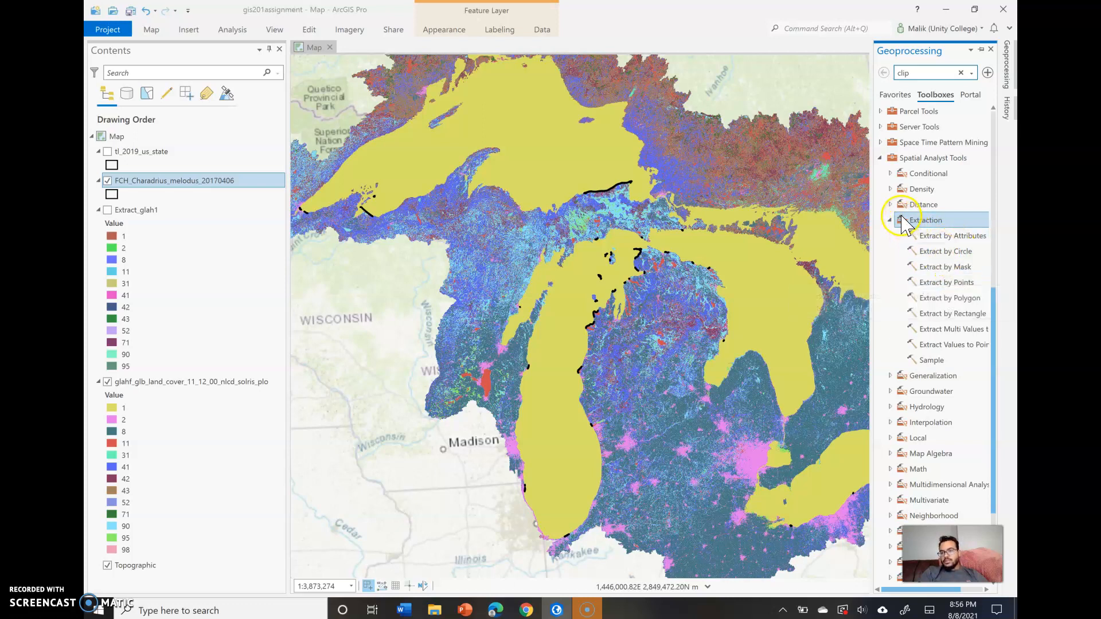
left_click(904, 160)
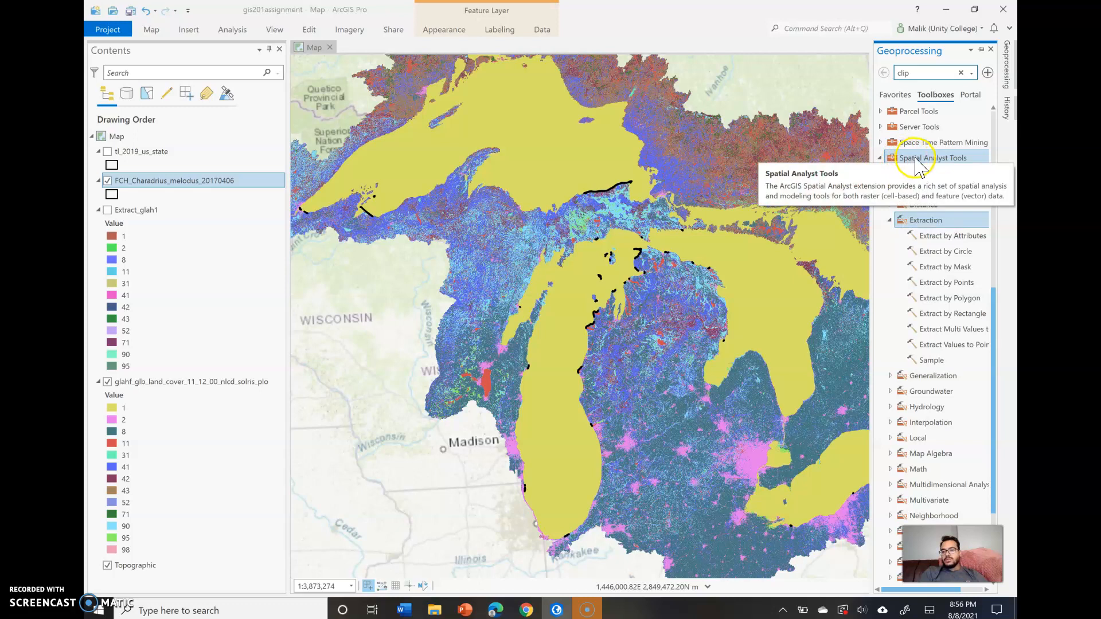
left_click(914, 206)
left_click(916, 222)
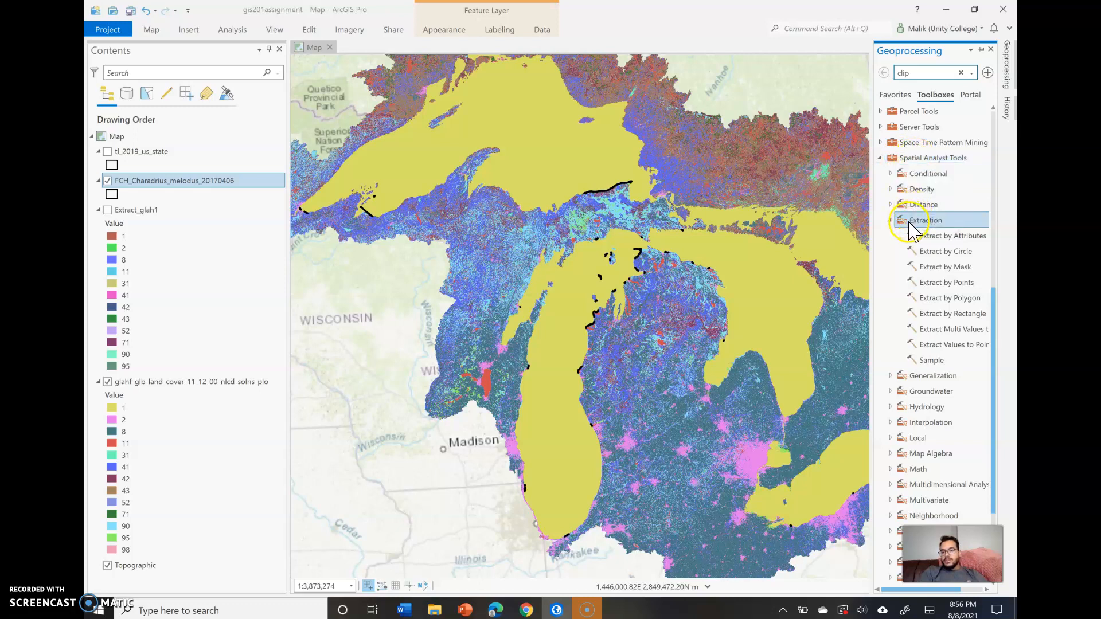
double_click(939, 266)
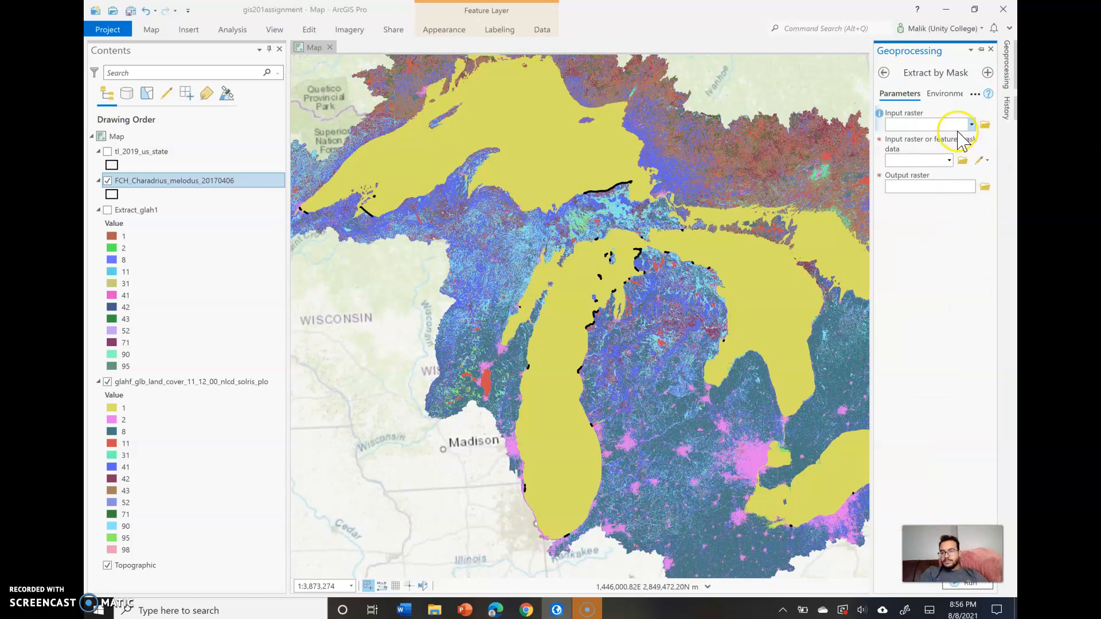
- Set glahf_glb_land_cover_11_12_00_nlcd_solris_plo as the input raster for Extract by Mask
left_click(915, 123)
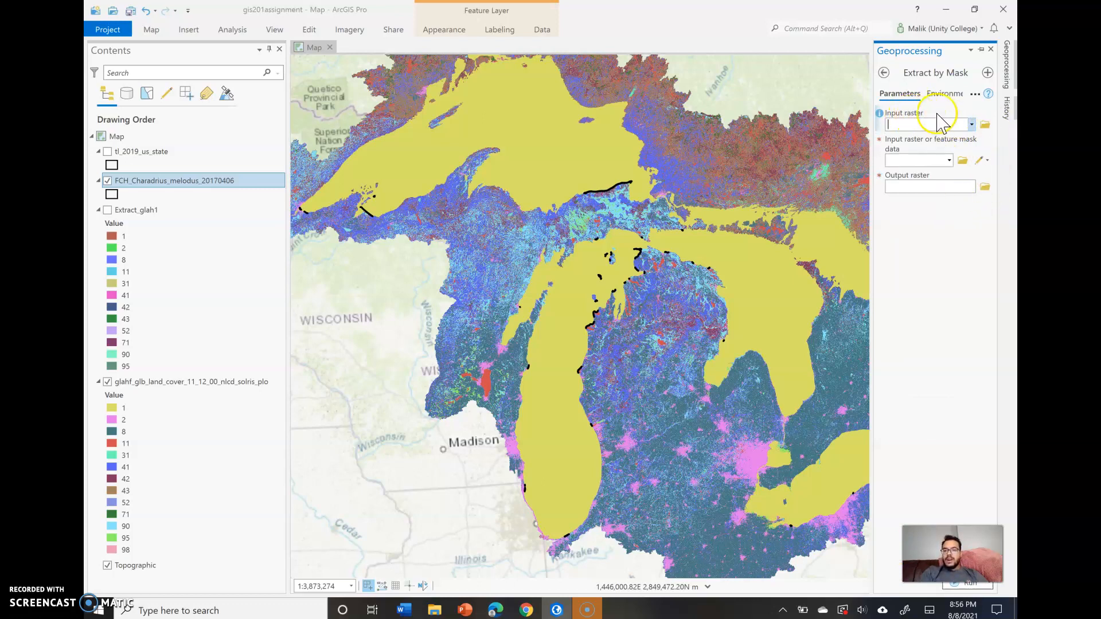
left_click(971, 124)
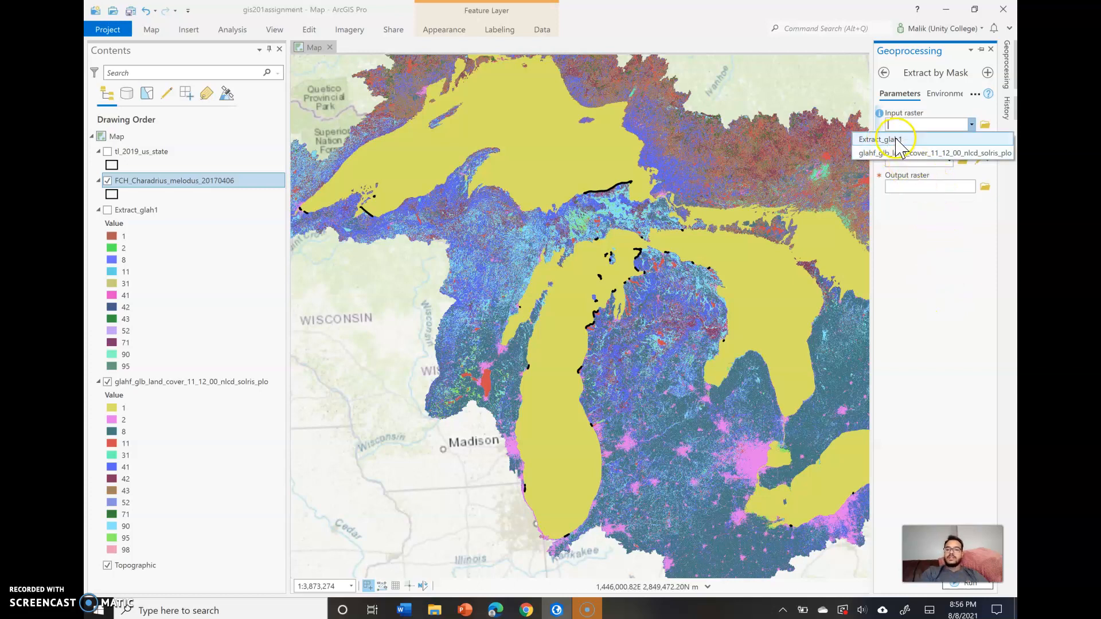
left_click(906, 153)
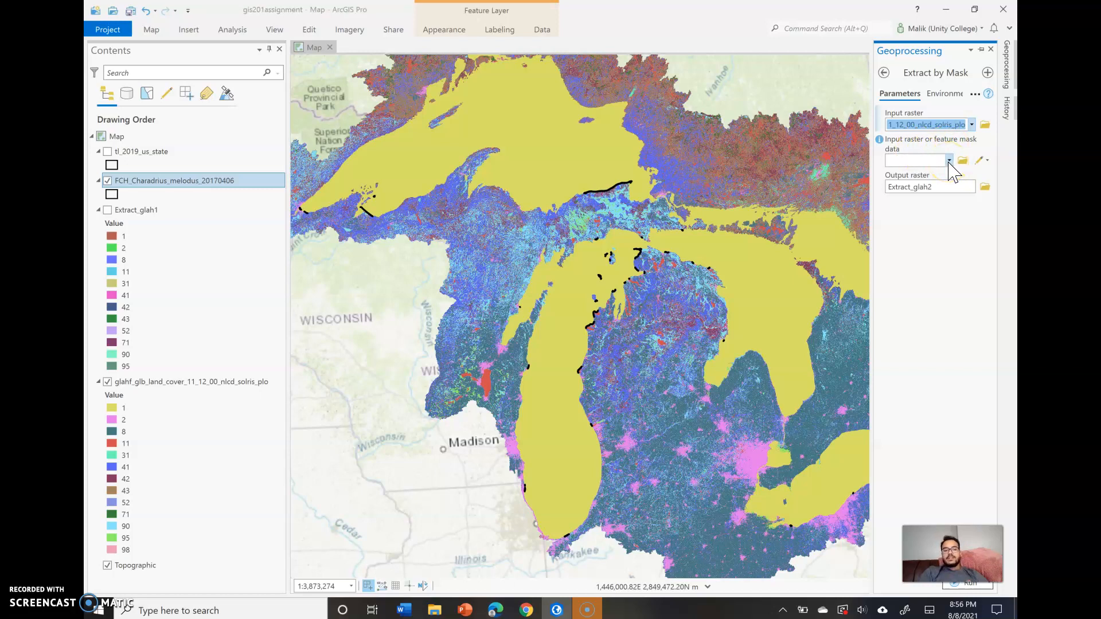
- Use the FCH_Charadrius_melodus_20170406 layer as the feature mask data for the extraction
left_click(949, 161)
left_click(949, 161)
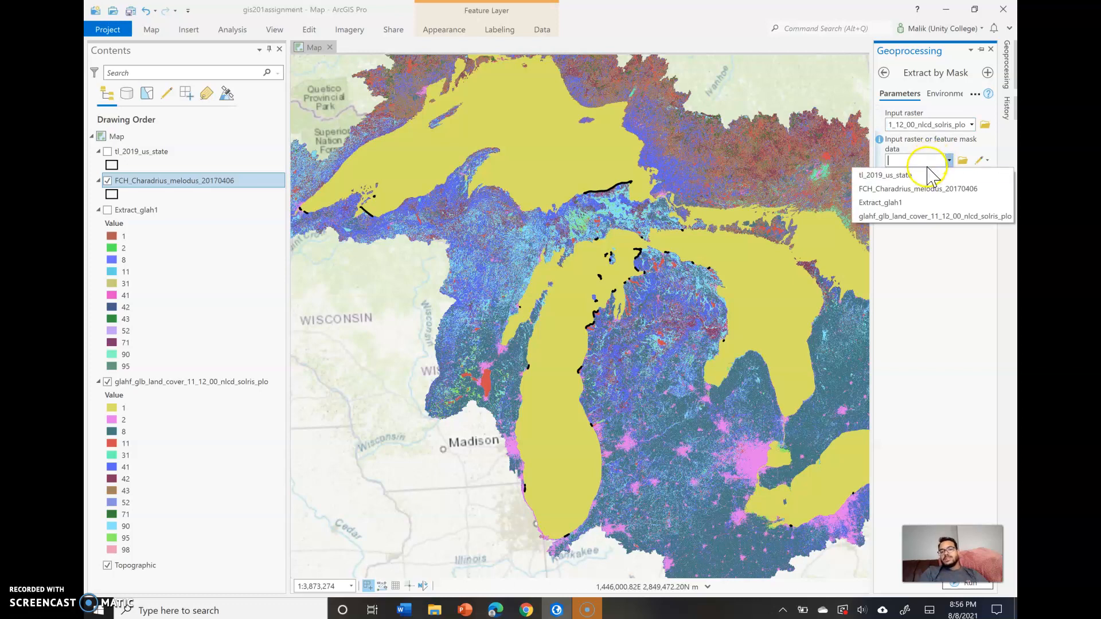
left_click(928, 203)
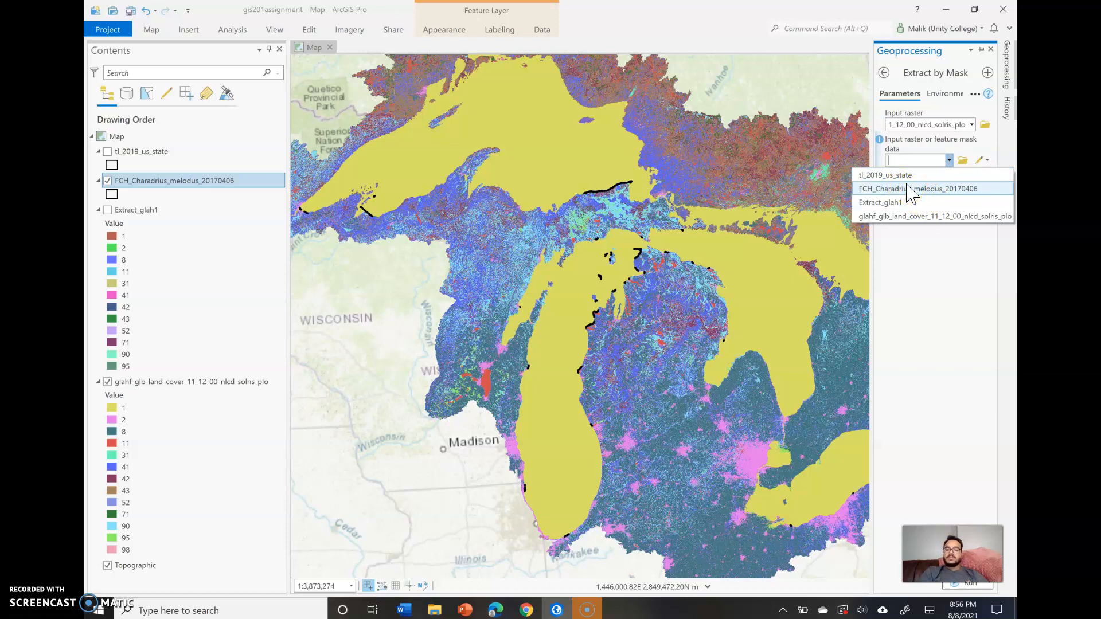
left_click(908, 193)
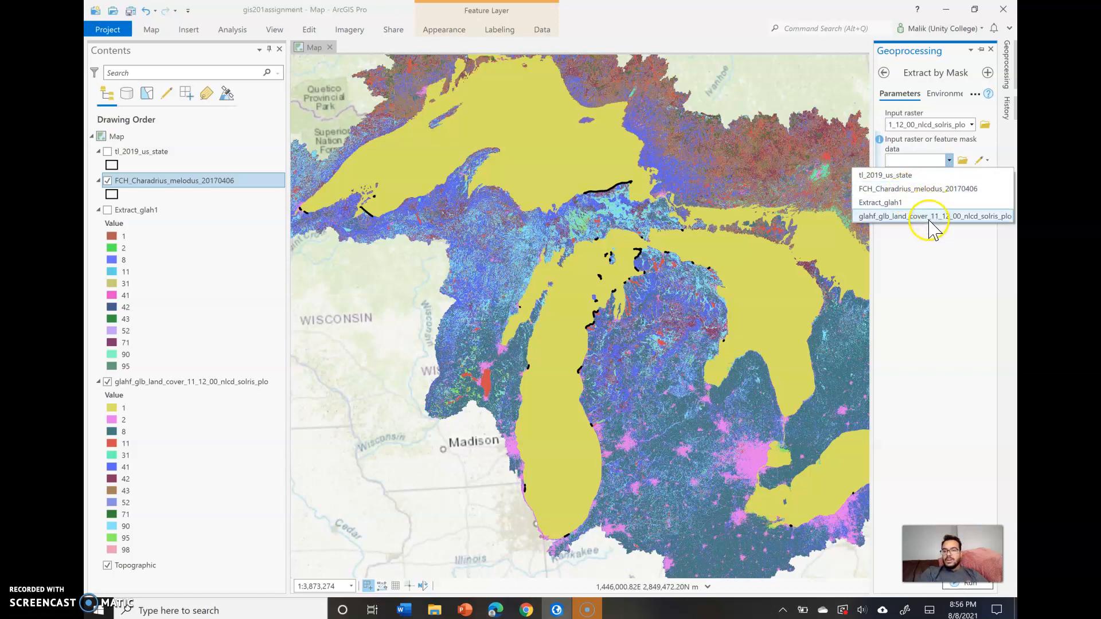
left_click(908, 192)
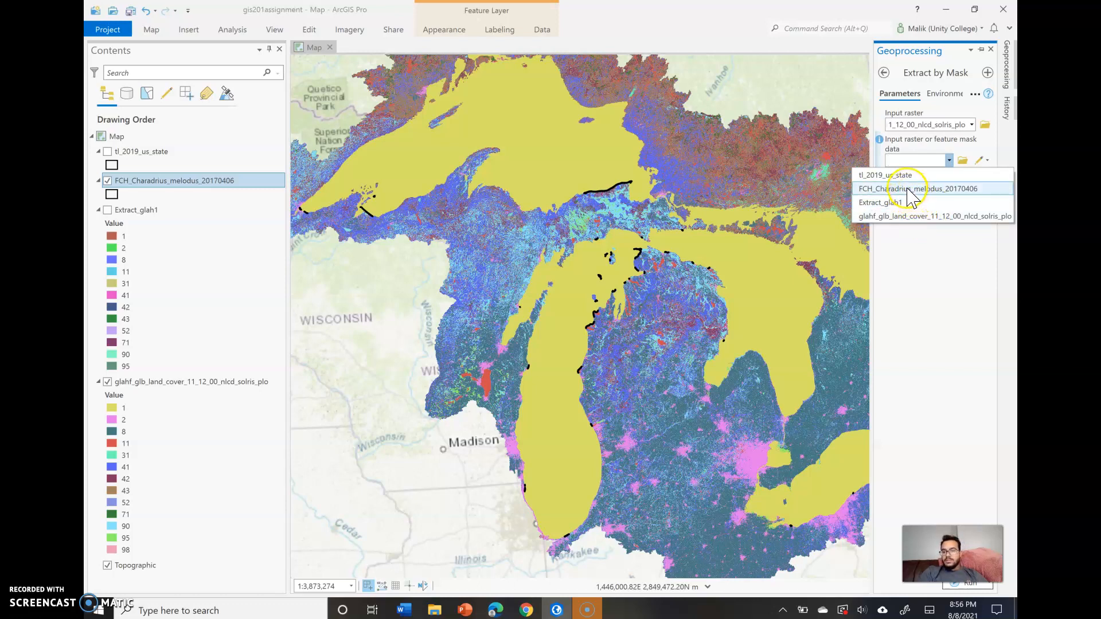
left_click(912, 193)
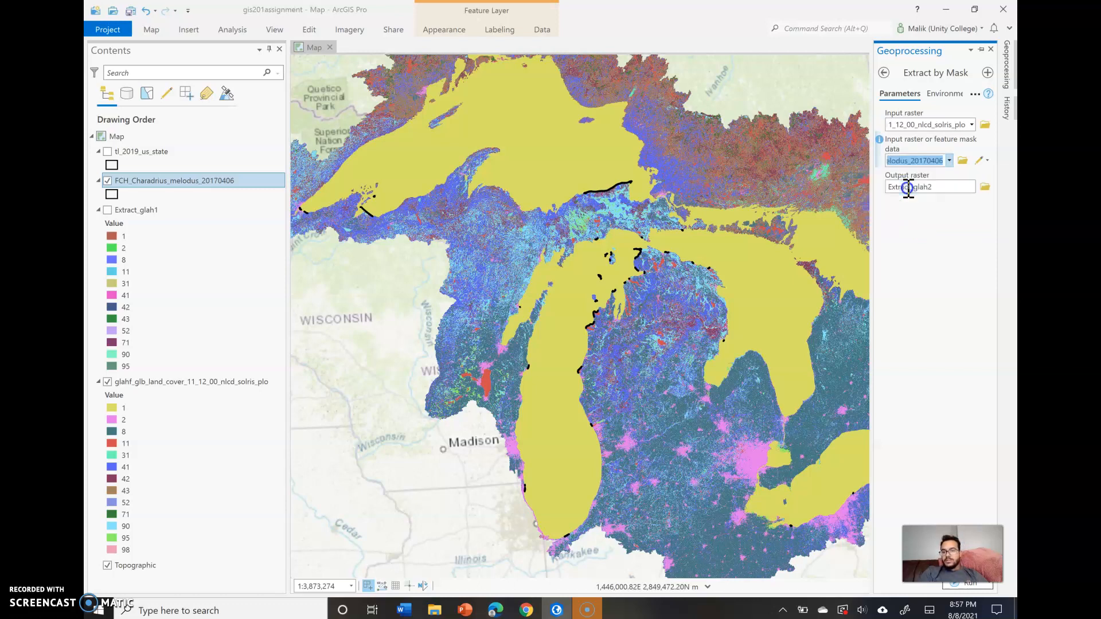
- Name the output raster PipingPloverMask
left_click(951, 193)
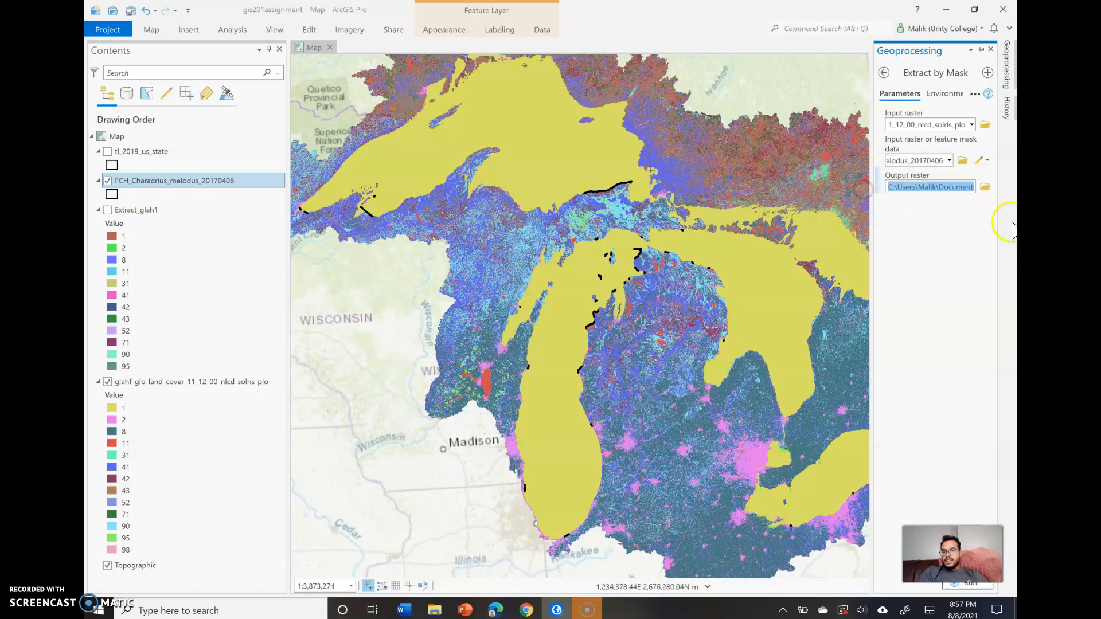
key("BackSpace")
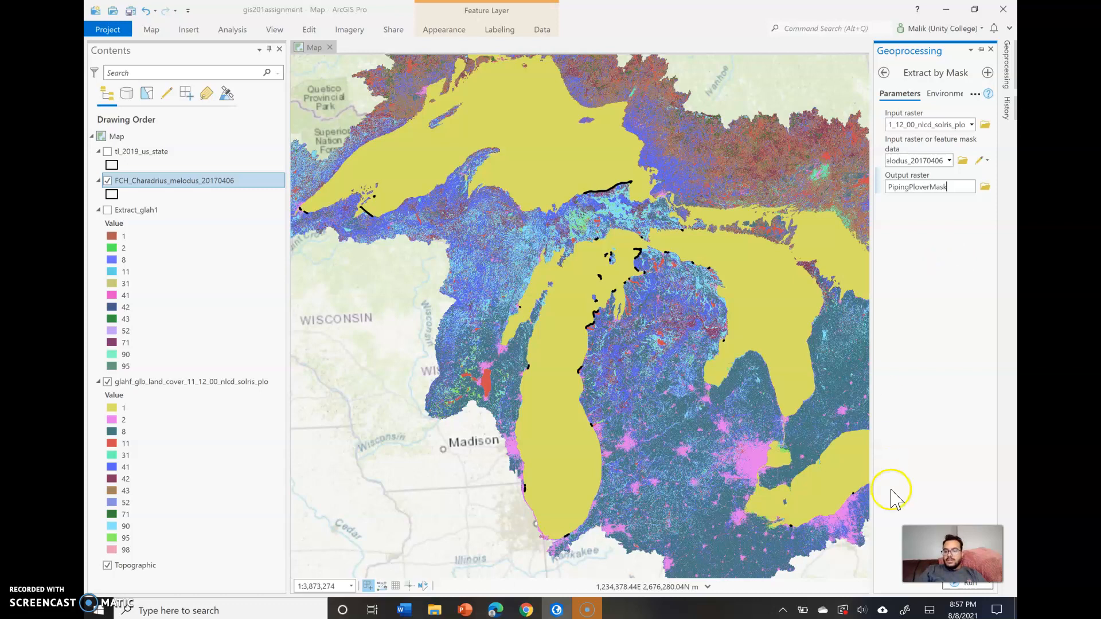
- Run the Extract by Mask tool and cancel it while it is still processing
left_click(953, 591)
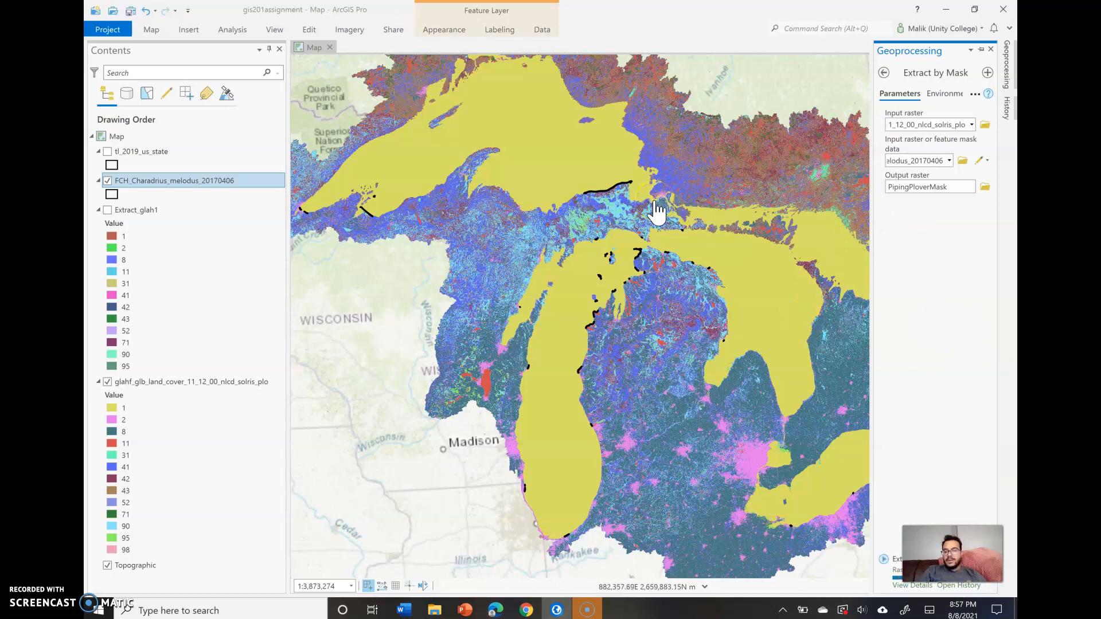
left_click(670, 275)
left_click(513, 180)
left_click(903, 383)
left_click(807, 265)
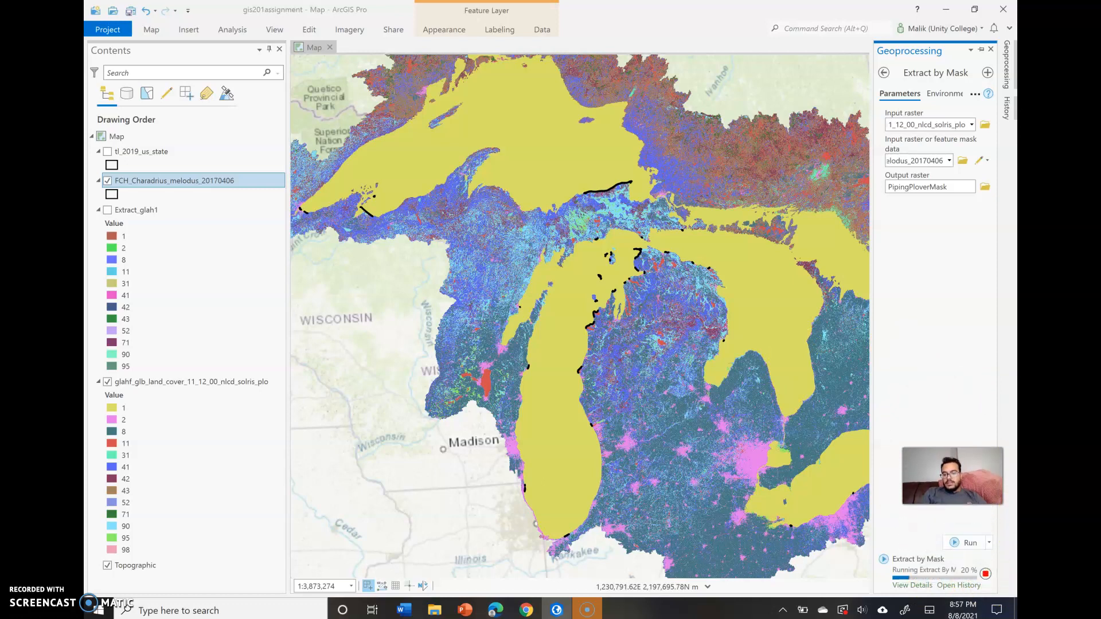
left_click(985, 573)
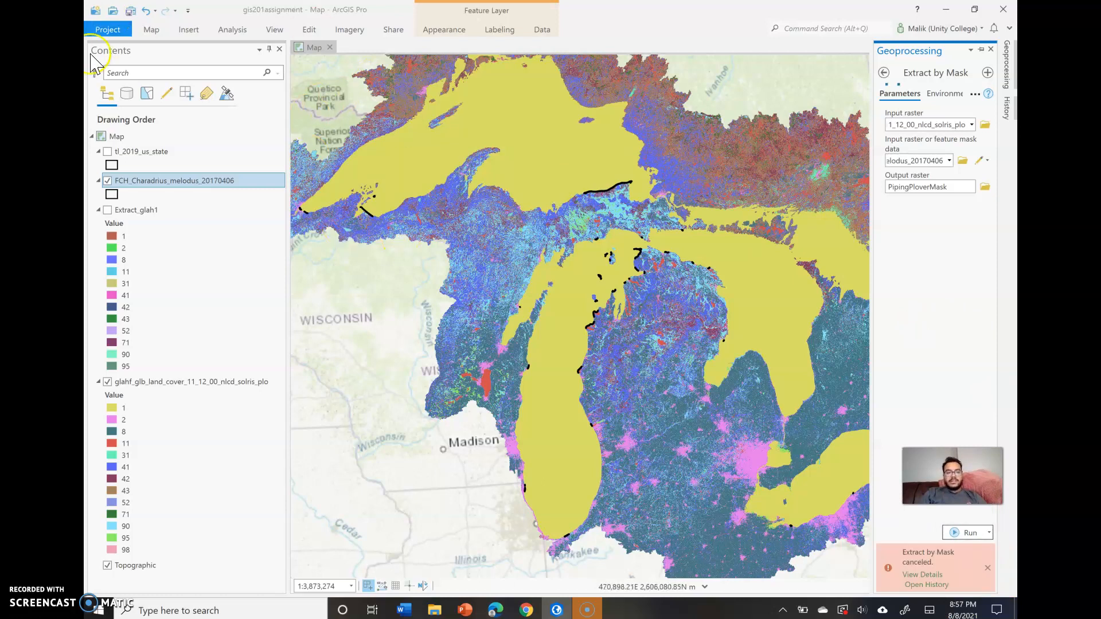
- Show the Extract_glah1 layer and hide the glahf_glb_land_cover_11_12_00_nlcd_solris_plo layer
left_click(108, 211)
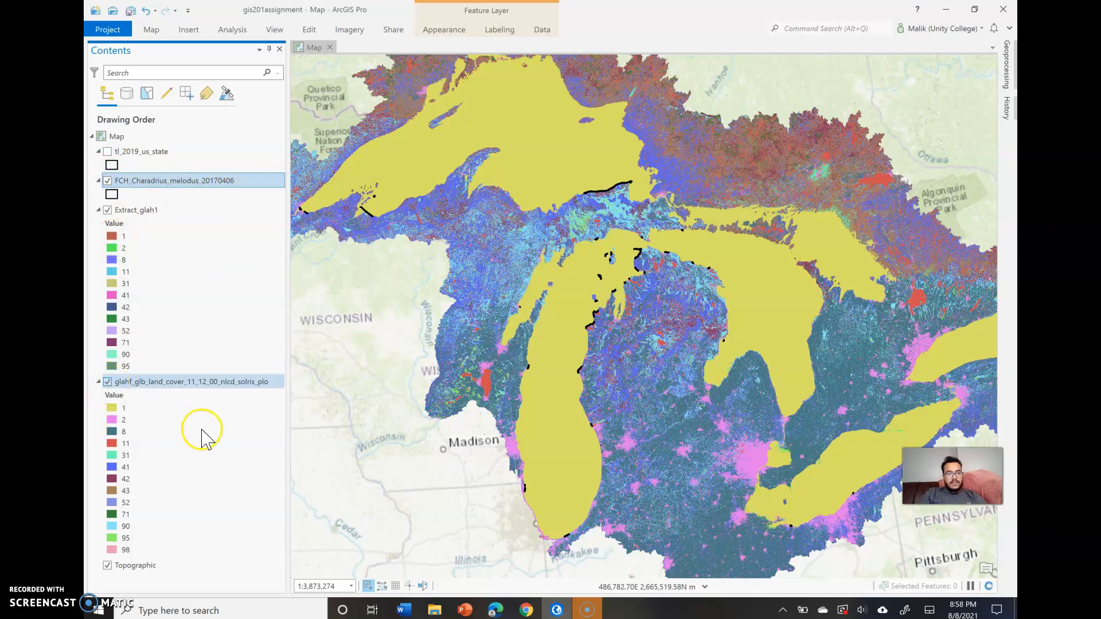
left_click(107, 382)
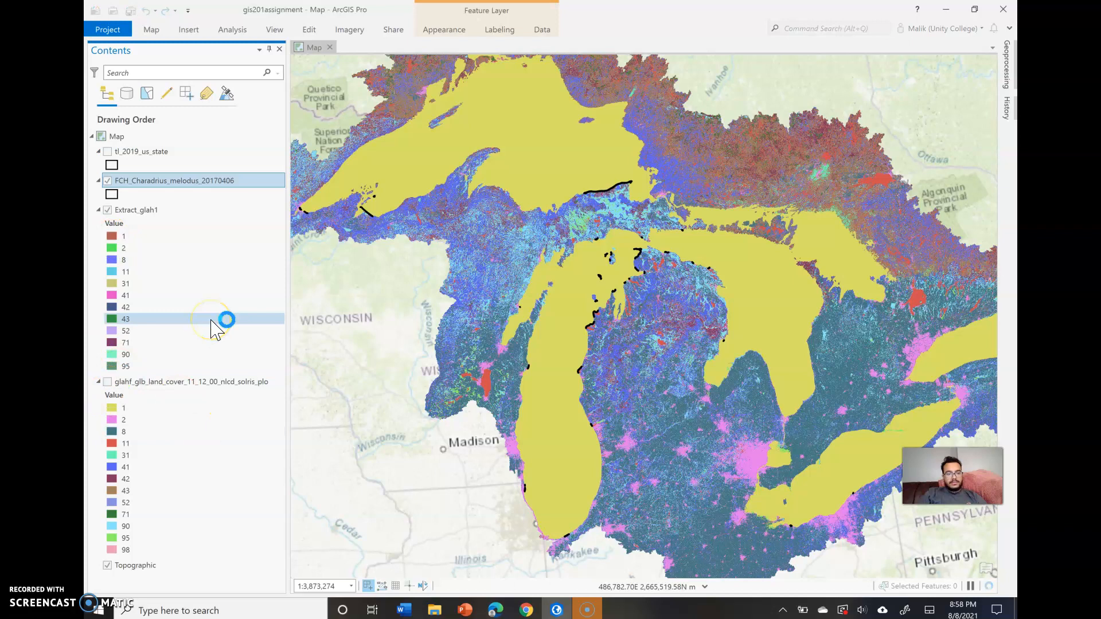
left_click(141, 219)
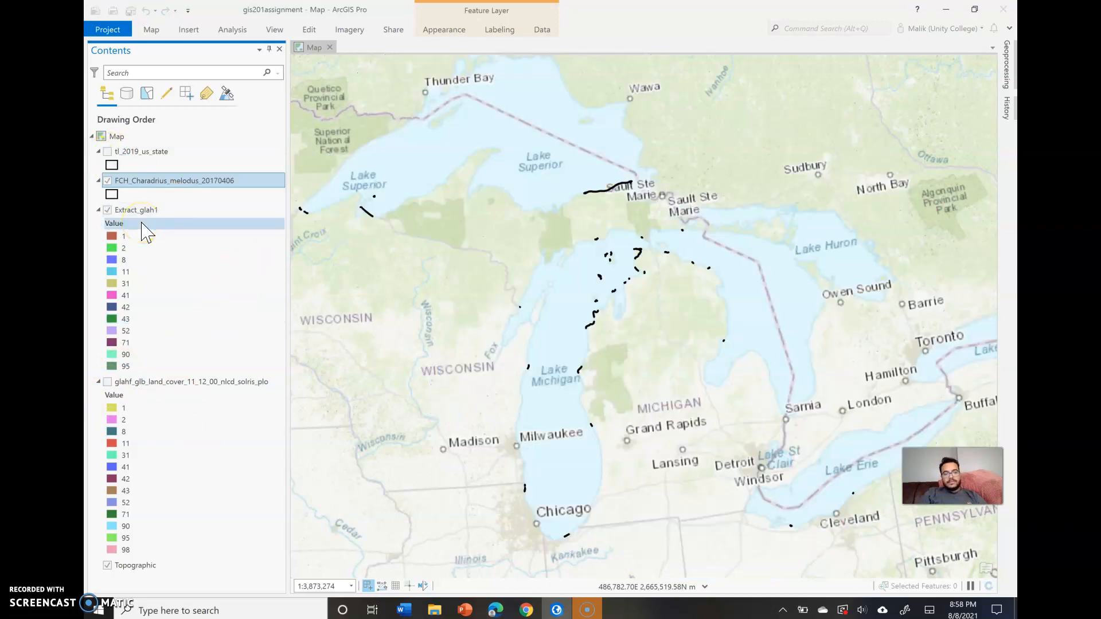
left_click(187, 240)
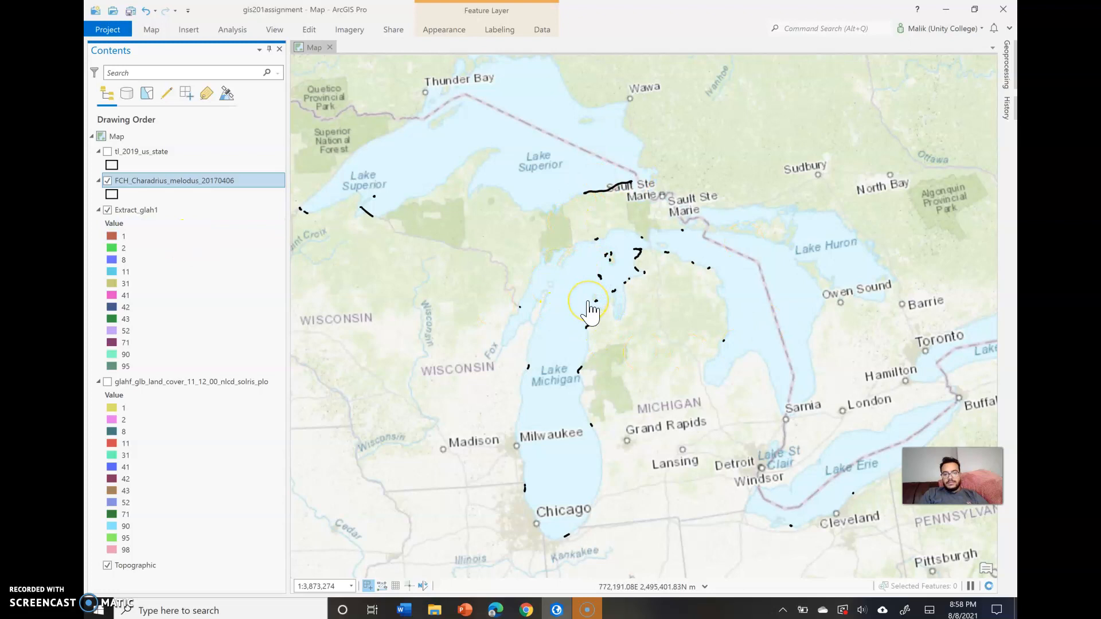
- Query the Extract_glah1 raster just off the northeastern Lake Michigan shoreline and dismiss the pop-up
double_click(599, 347)
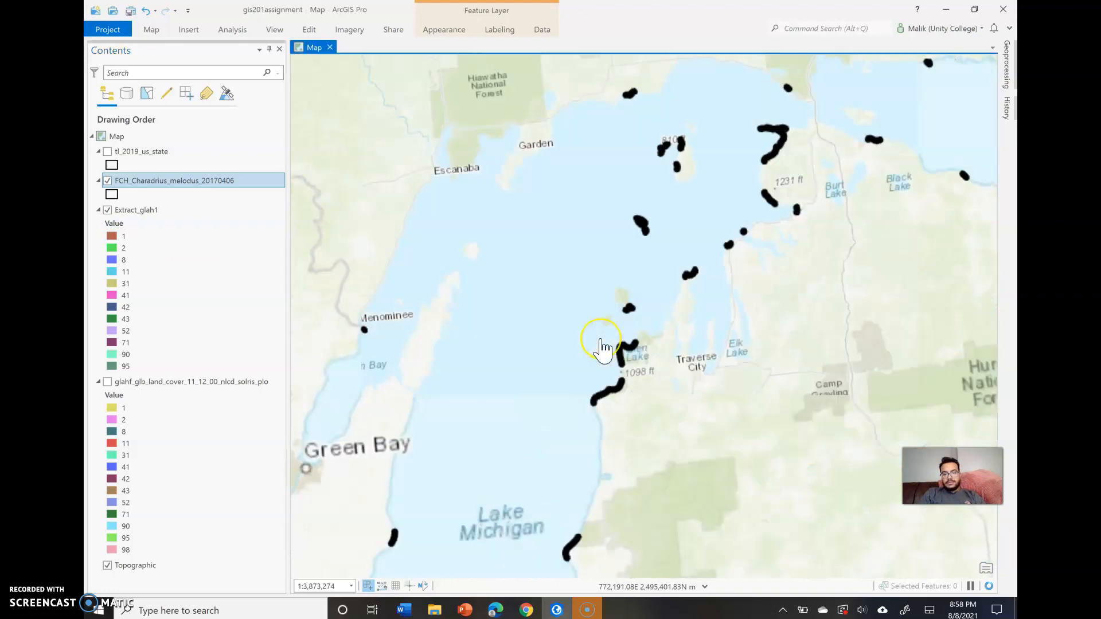
left_click_drag(574, 410, 540, 365)
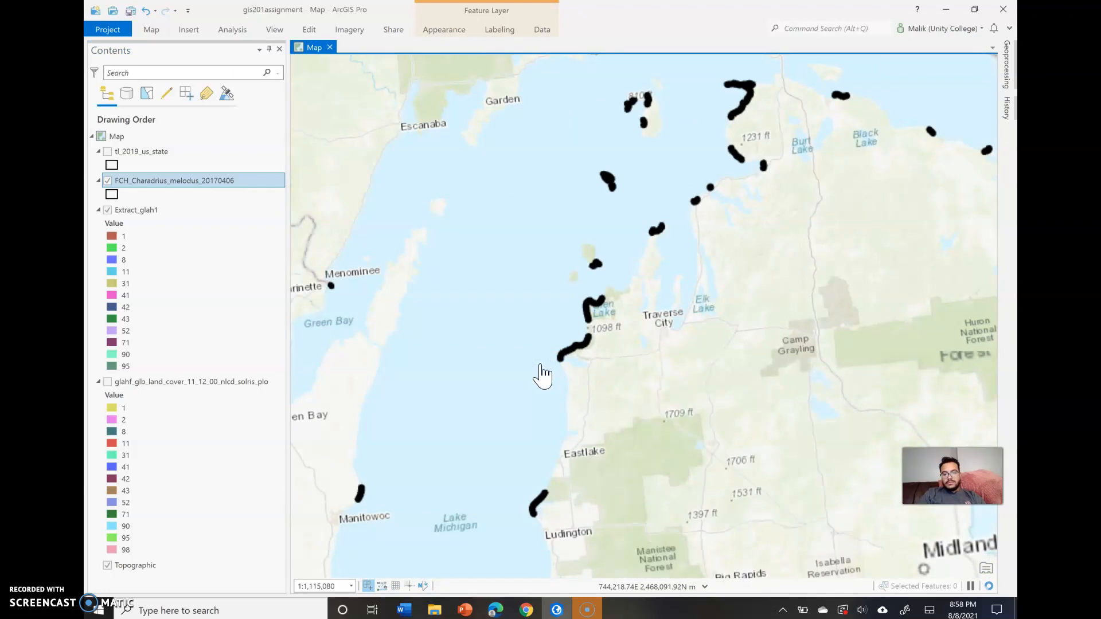
left_click(540, 364)
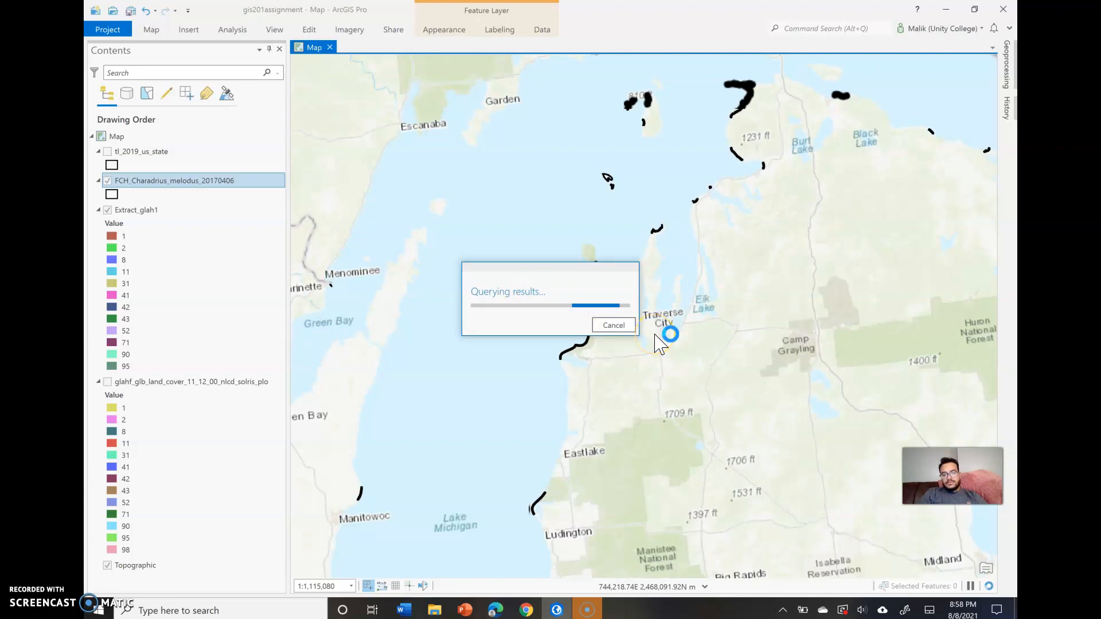
left_click(615, 326)
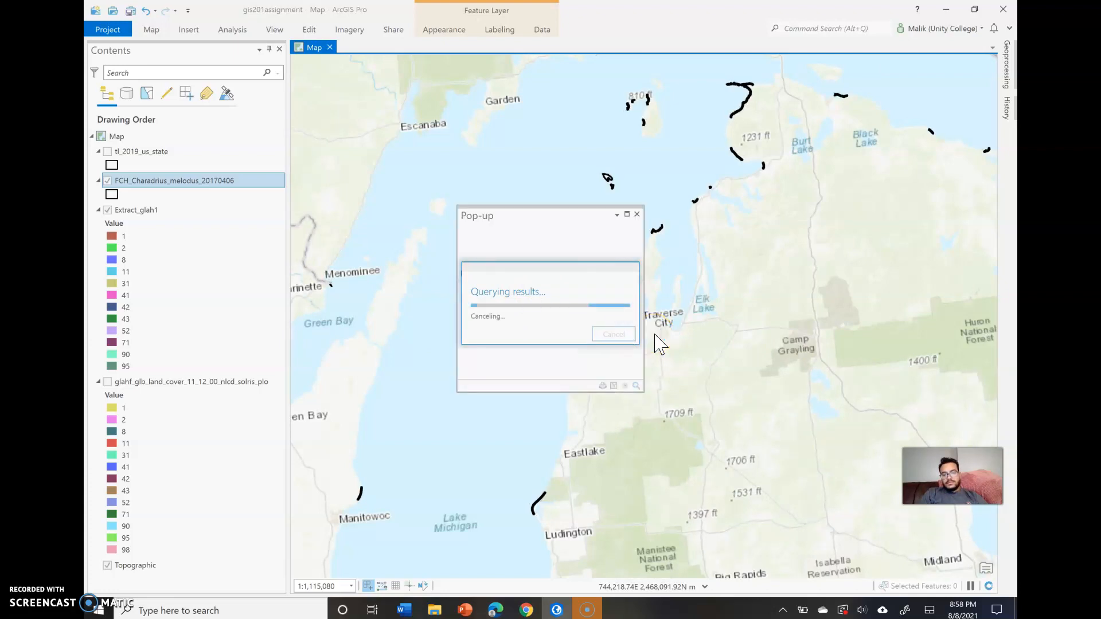
left_click(650, 210)
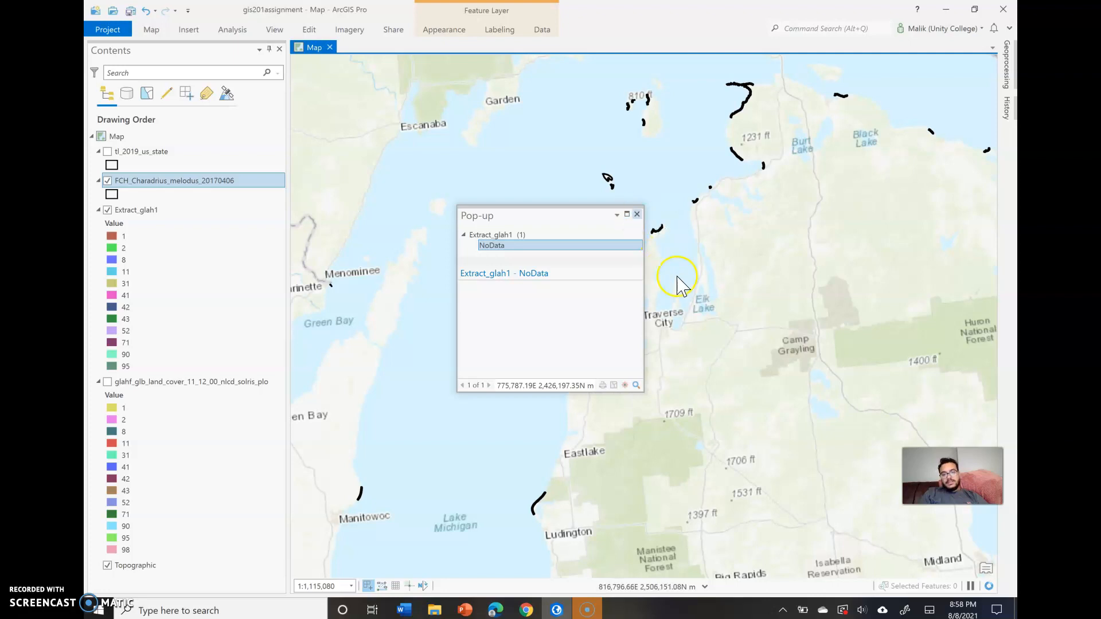
left_click(637, 214)
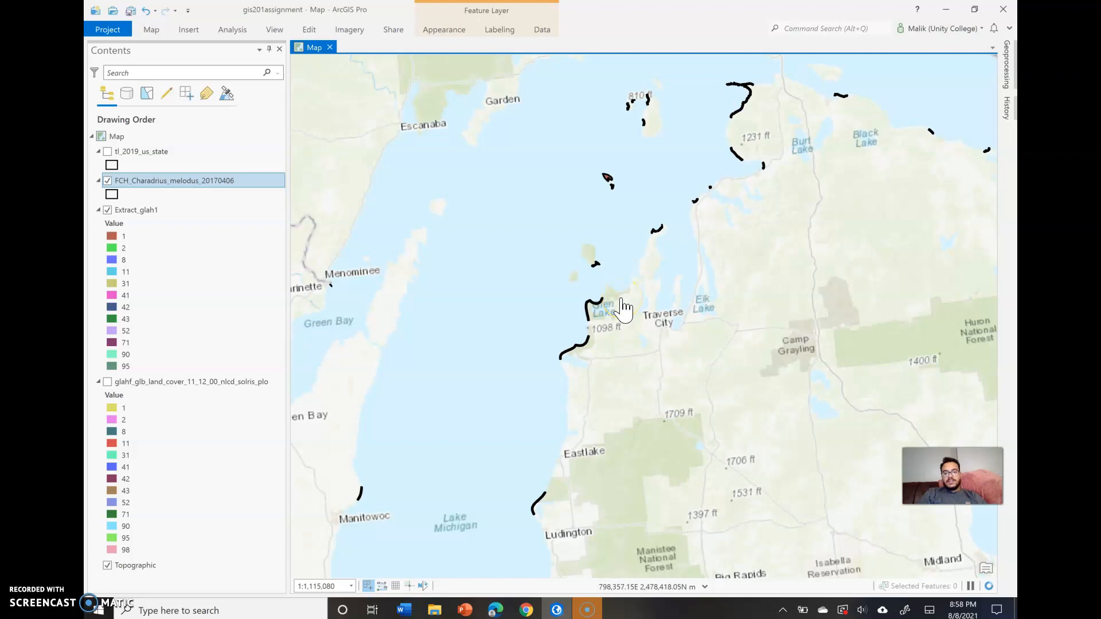
- Examine the extracted land cover classes within the habitat strip along the Sleeping Bear Dunes shoreline
scroll(544, 305, "up", 3)
left_click(525, 299)
left_click_drag(522, 298, 313, 85)
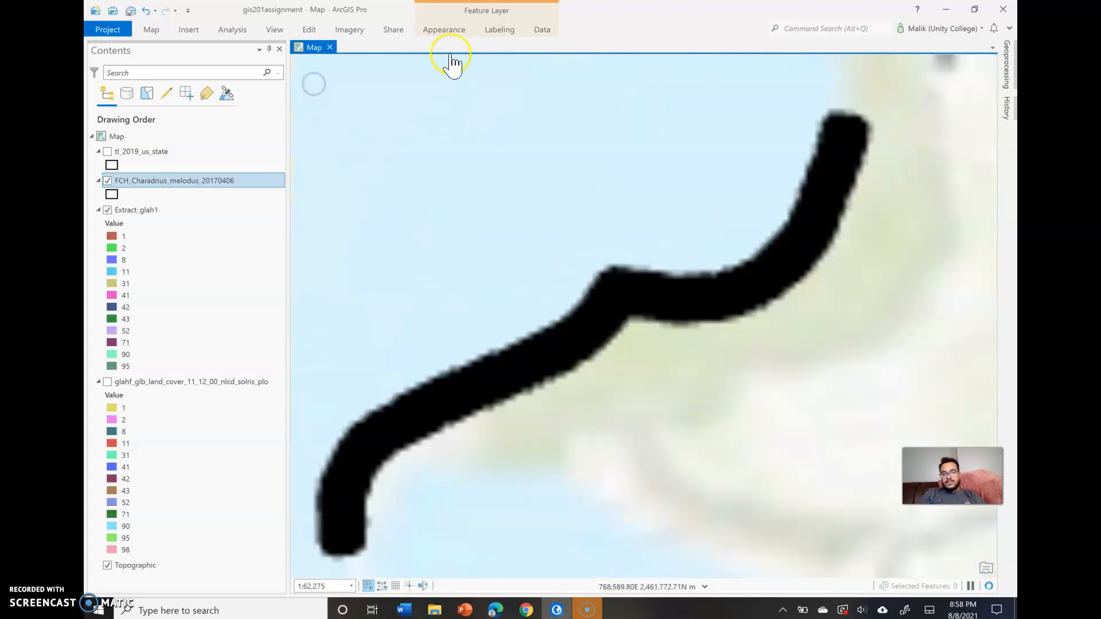
left_click(573, 279)
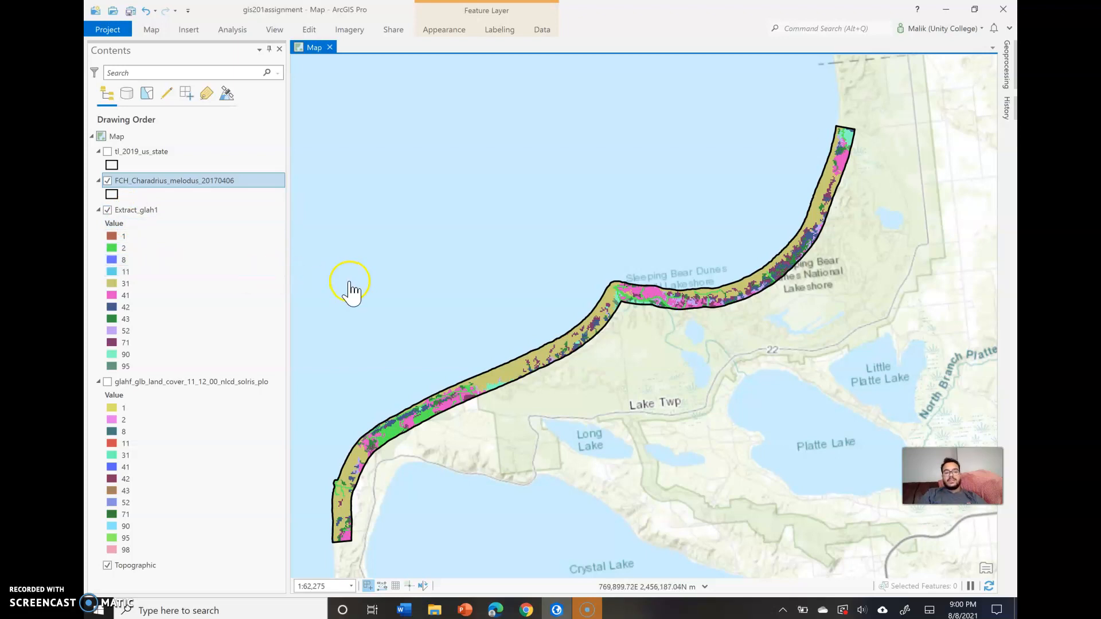
left_click(318, 137)
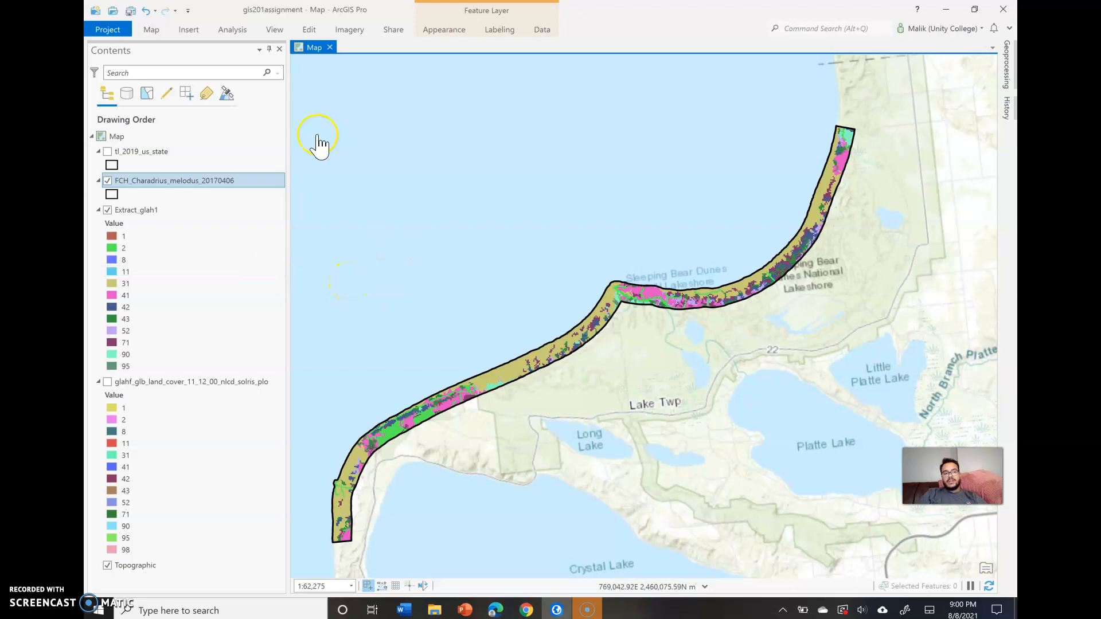